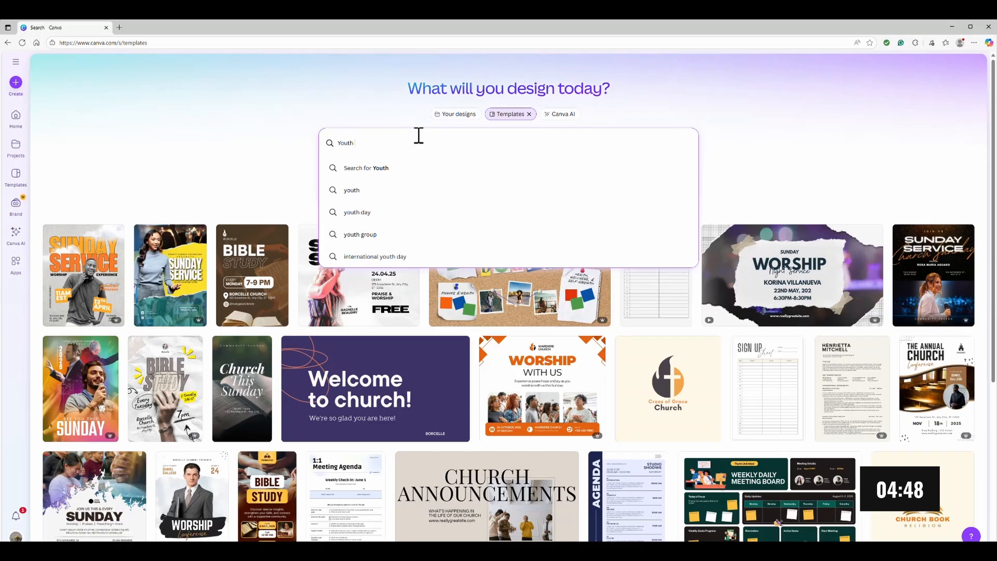
Step: Complete the template search text as "Youth program" and run the search
{"action": "type", "text": "prog"}
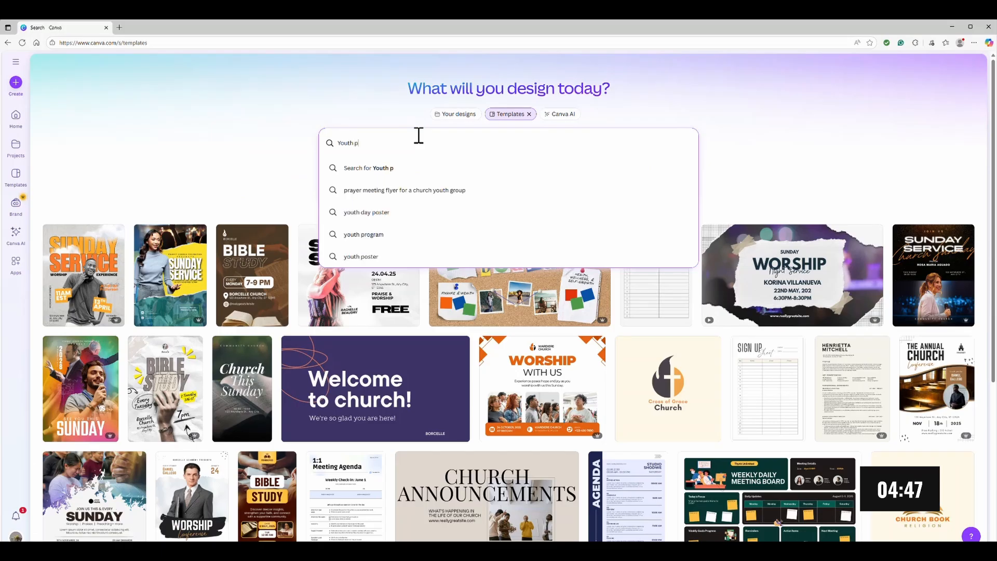
{"action": "type", "text": "ram"}
{"action": "key", "text": "Return"}
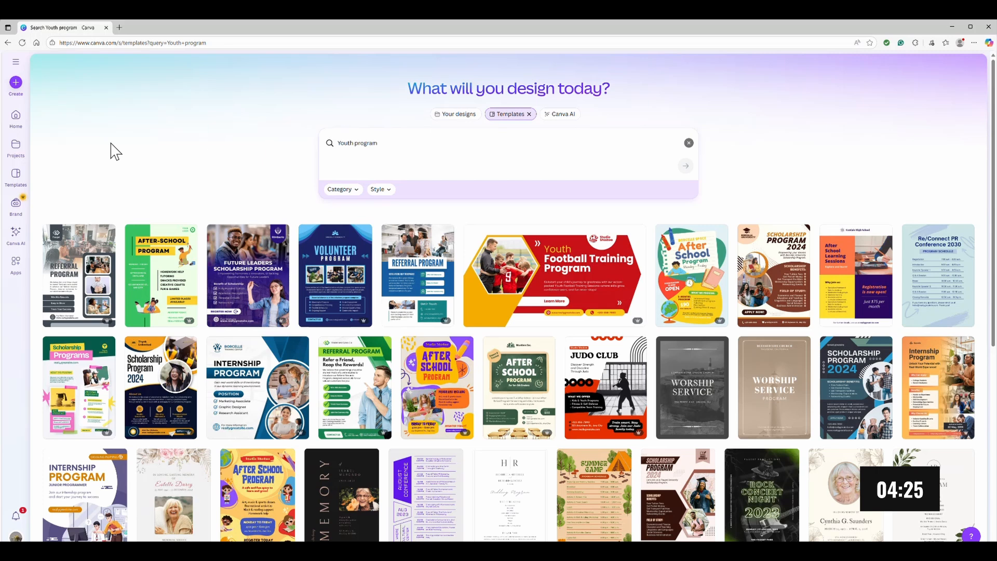
Step: Preview the After School Program Flyer and the Blue Modern Internship Program Instagram Post with its similar templates, closing each preview
{"action": "left_click", "coordinate": [681, 270]}
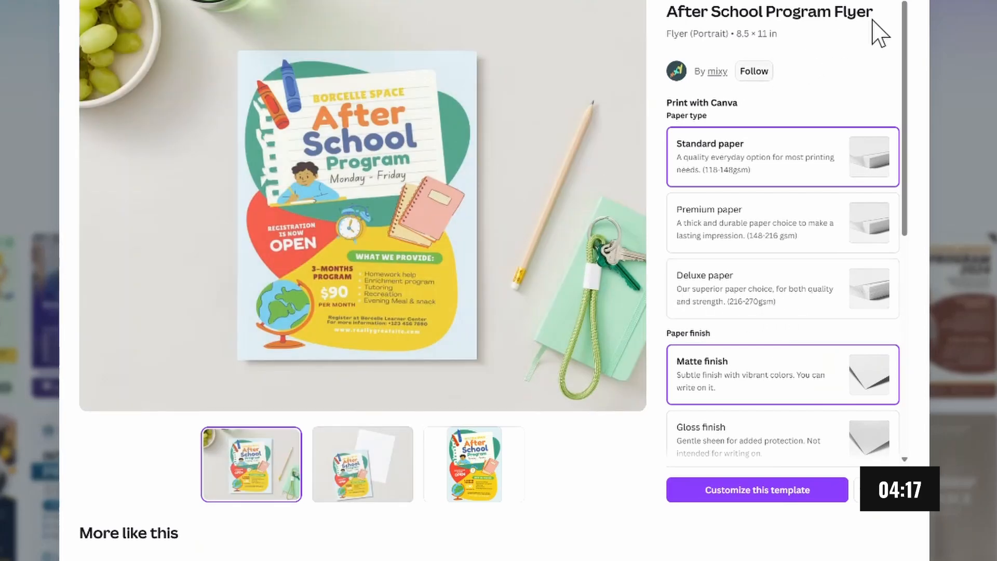
{"action": "left_click", "coordinate": [777, 66]}
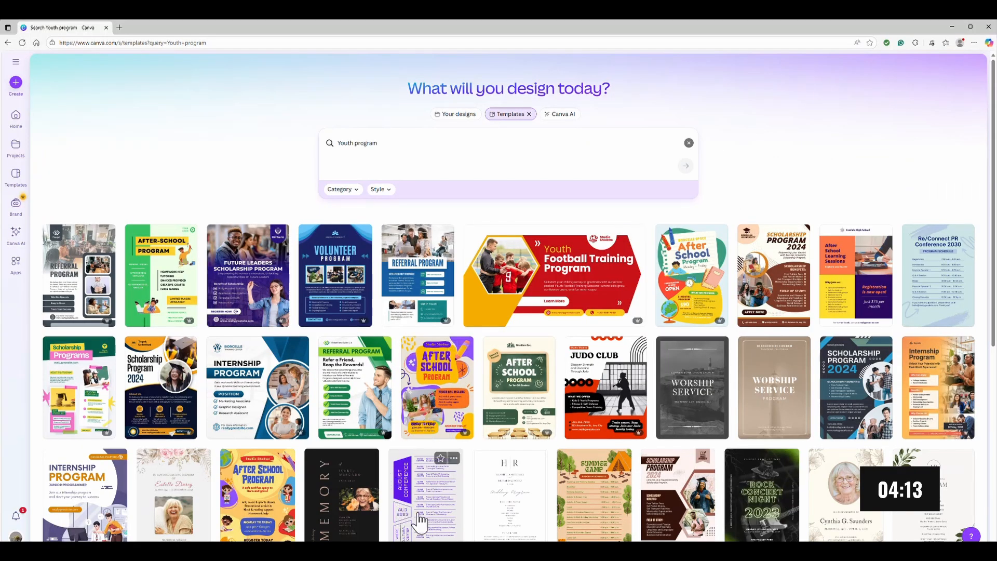
{"action": "left_click", "coordinate": [274, 402]}
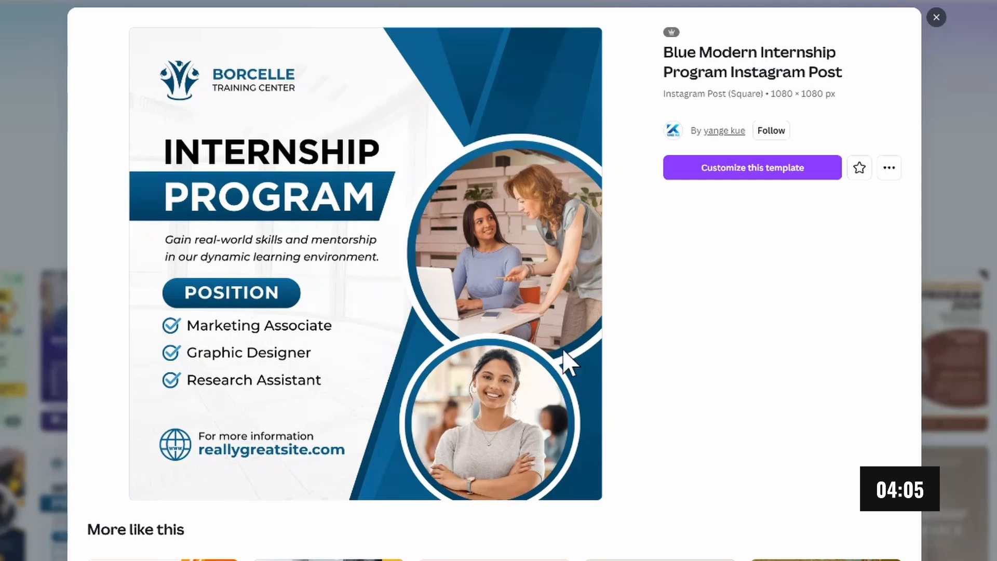
{"action": "scroll", "coordinate": [496, 541], "scroll_direction": "down", "scroll_amount": 3}
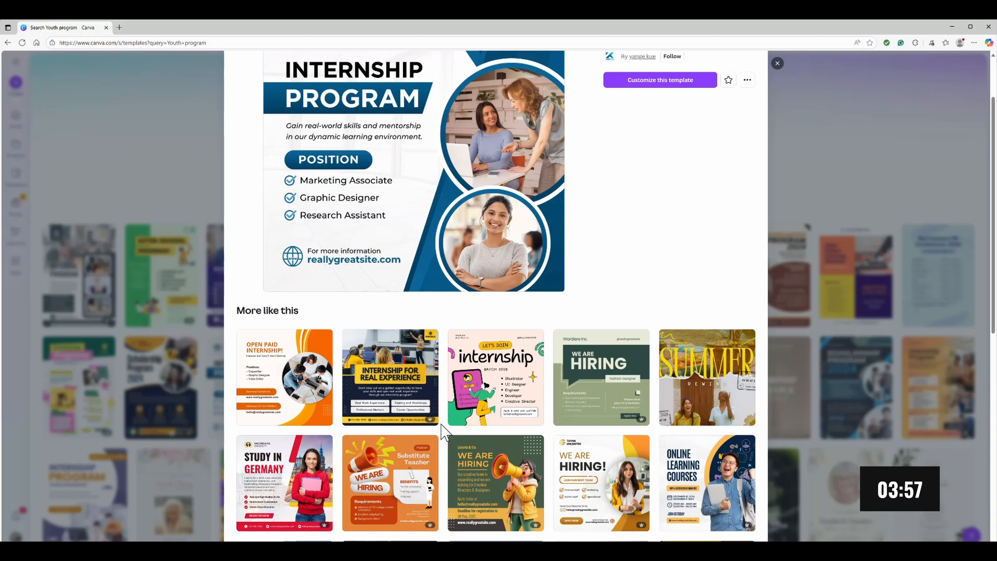
{"action": "scroll", "coordinate": [442, 431], "scroll_direction": "up", "scroll_amount": 2}
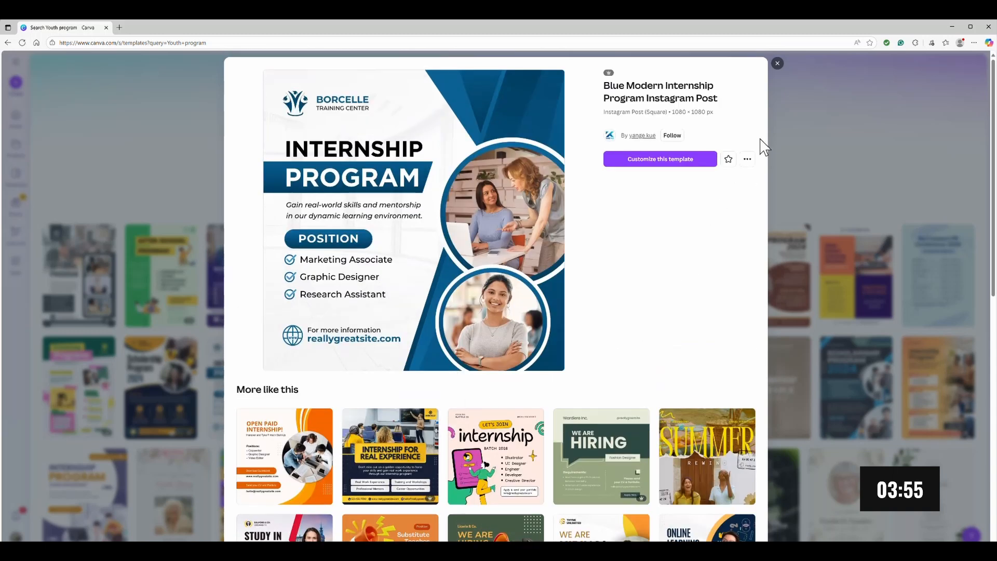
{"action": "left_click", "coordinate": [778, 64]}
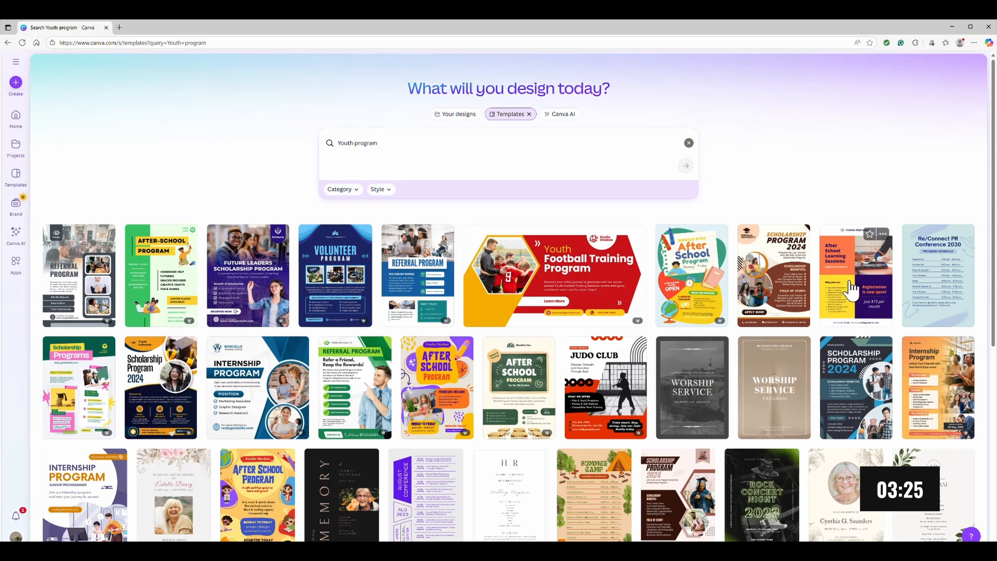
Step: Browse the template results and open the Blue and Black Geometric Scholarship Program Flyer for customization
{"action": "scroll", "coordinate": [850, 290], "scroll_direction": "down", "scroll_amount": 3}
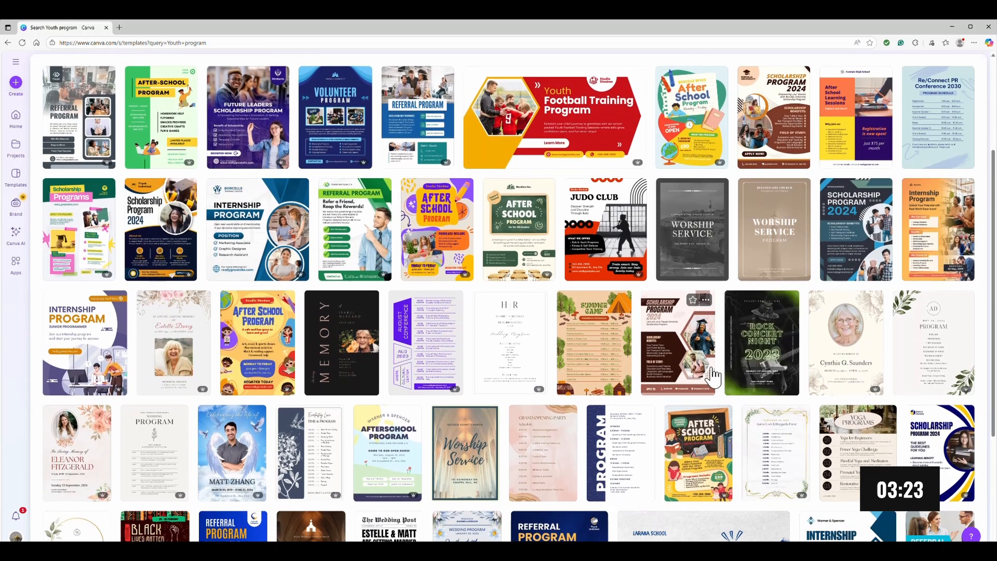
{"action": "scroll", "coordinate": [712, 374], "scroll_direction": "down", "scroll_amount": 2}
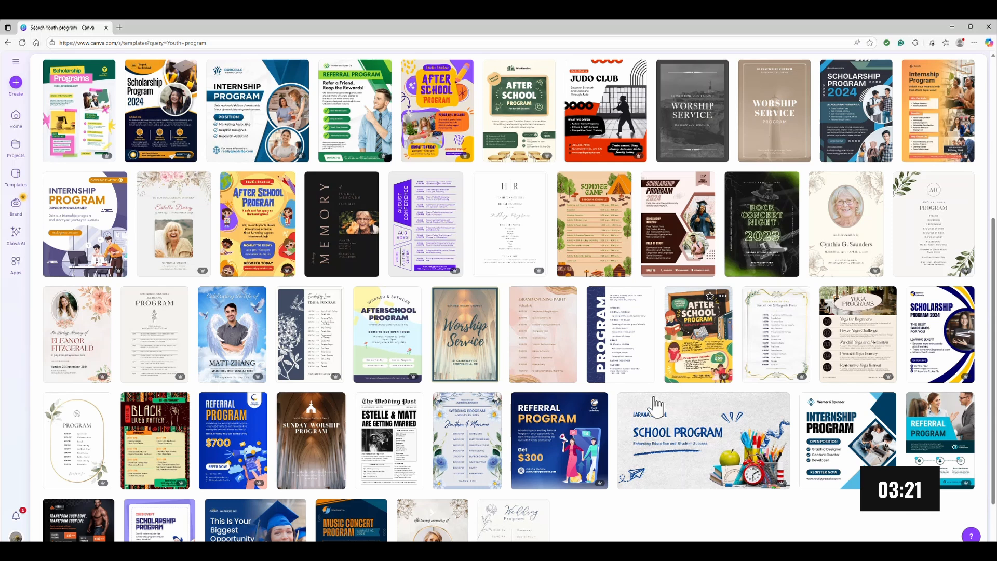
{"action": "scroll", "coordinate": [657, 405], "scroll_direction": "down", "scroll_amount": 1}
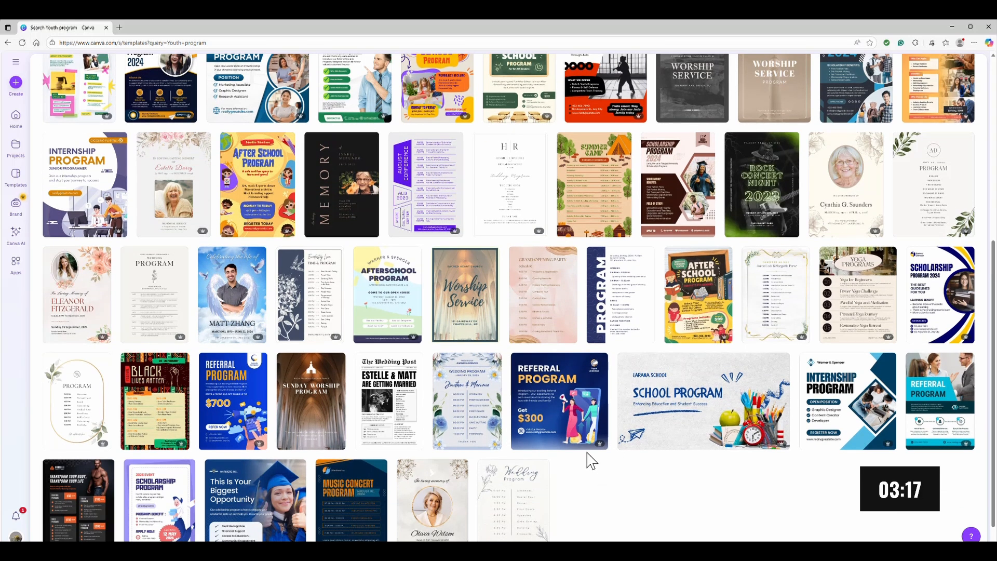
{"action": "scroll", "coordinate": [589, 459], "scroll_direction": "down", "scroll_amount": 2}
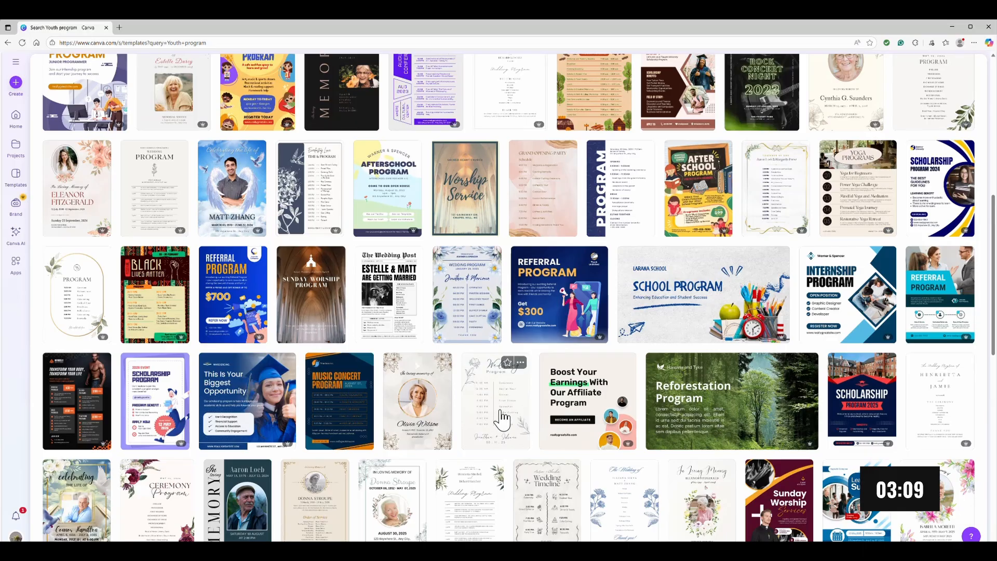
{"action": "scroll", "coordinate": [507, 414], "scroll_direction": "down", "scroll_amount": 2}
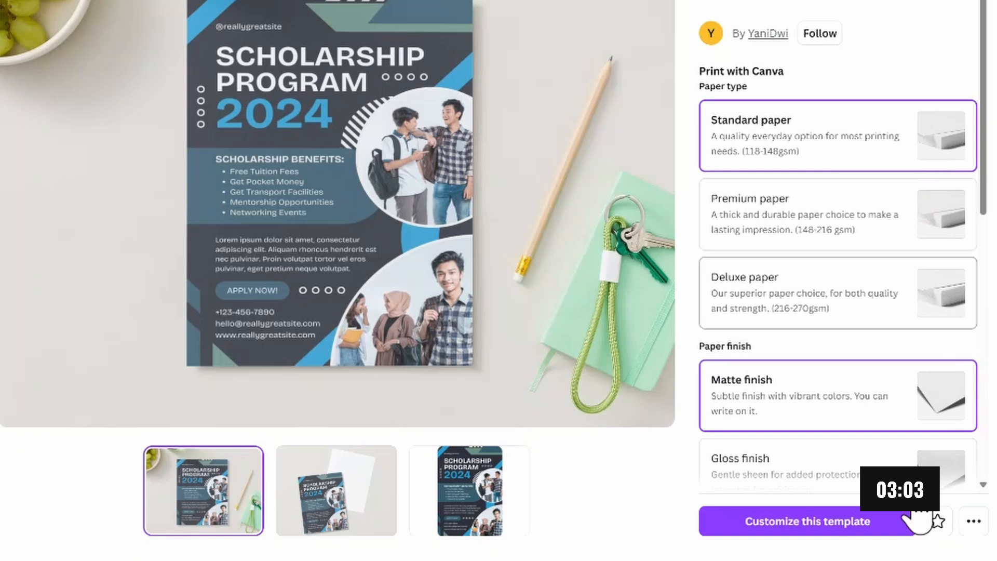
{"action": "left_click", "coordinate": [772, 524]}
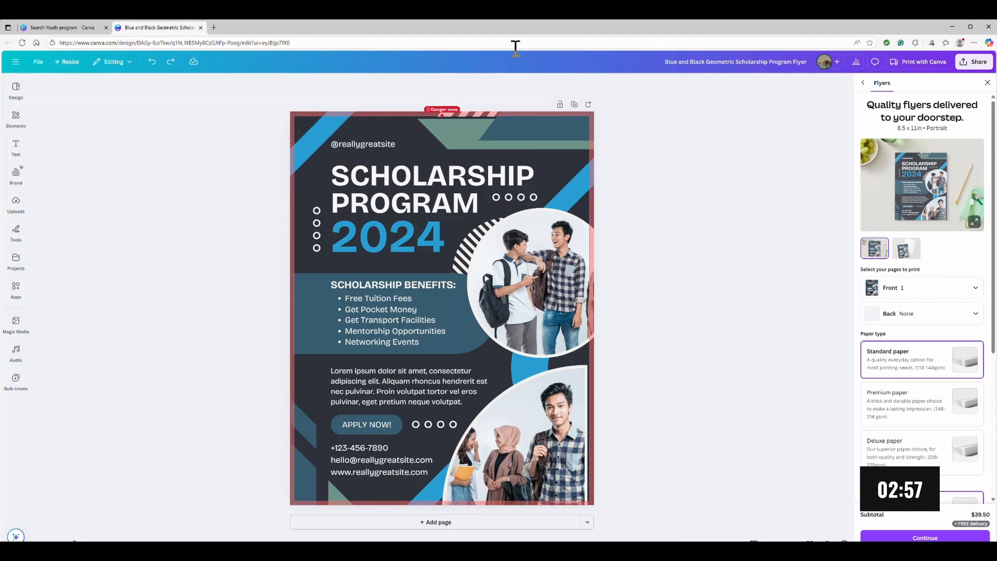
Step: Duplicate the flyer page and replace the "SCHOLARSHIP PROGRAM" heading on the copy with "YOUTH EVENT"
{"action": "left_click", "coordinate": [575, 105]}
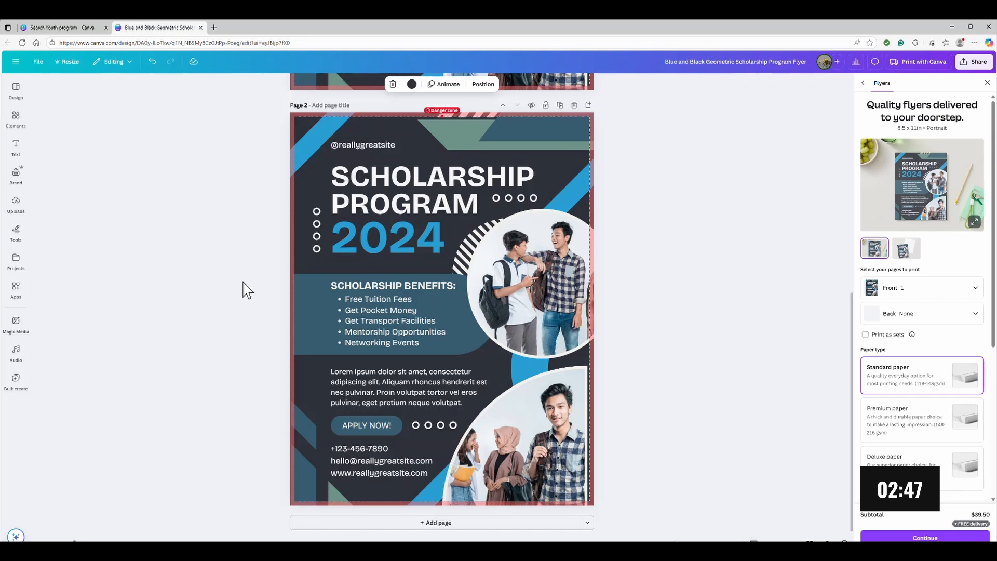
{"action": "left_click", "coordinate": [437, 179]}
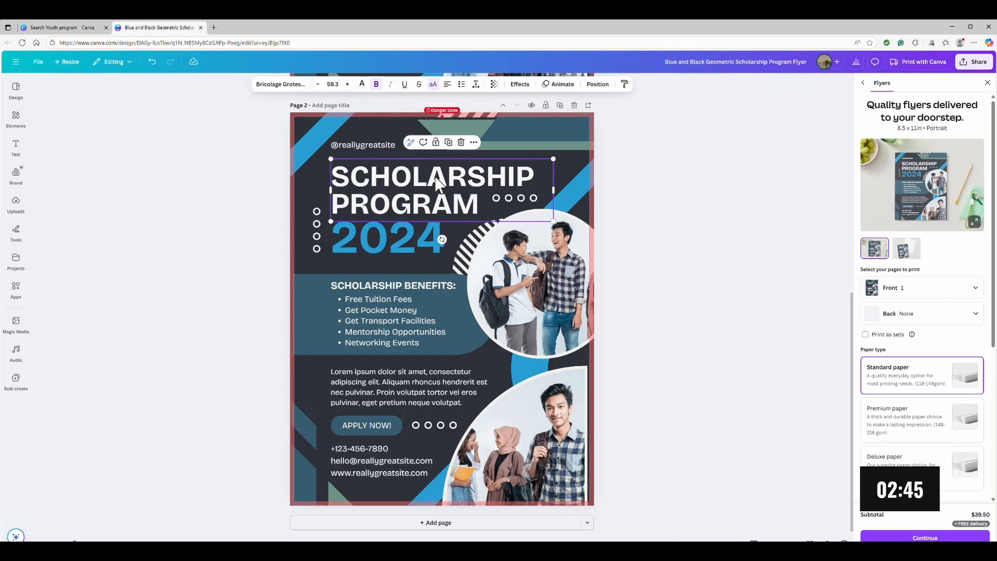
{"action": "double_click", "coordinate": [437, 179]}
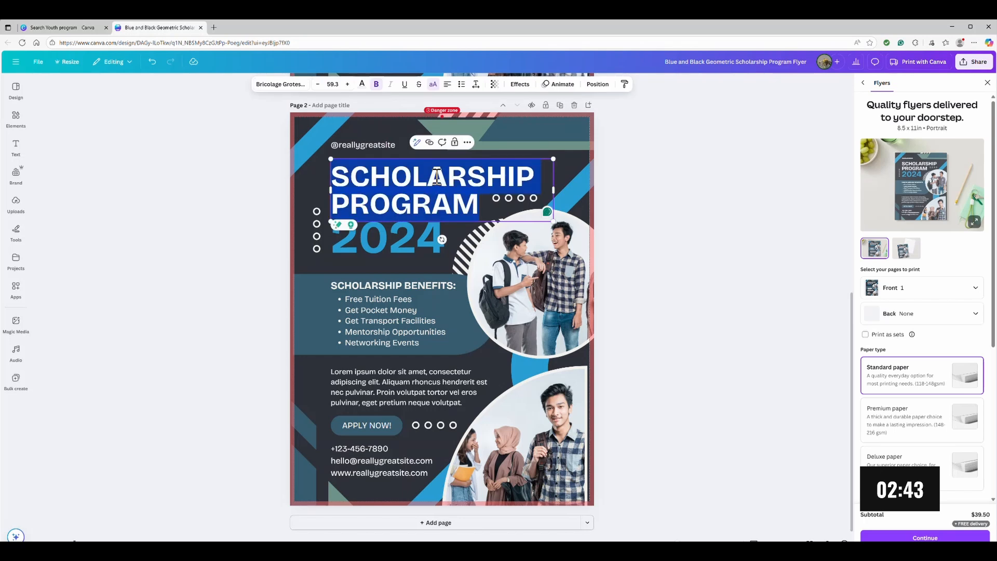
{"action": "type", "text": "YOU"}
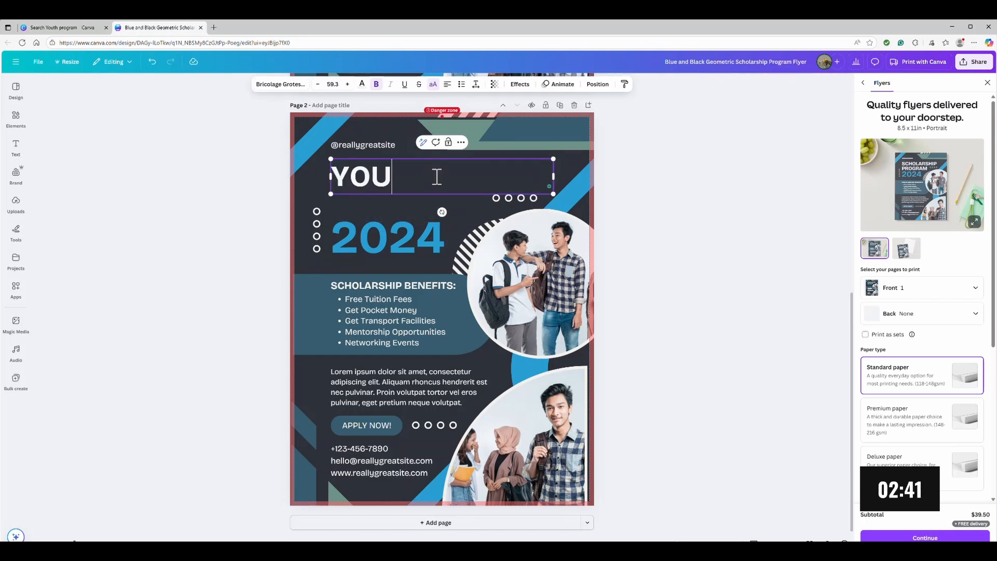
{"action": "type", "text": "TH EVENT"}
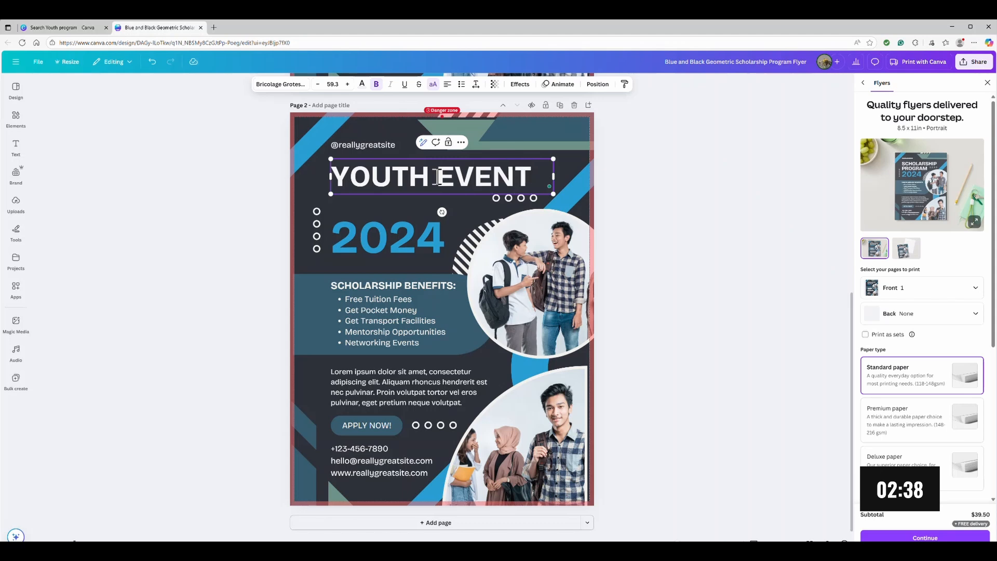
{"action": "left_click", "coordinate": [219, 215]}
Step: Select the whole "YOUTH EVENT" heading text on page 2 and reduce its font size to 49.3
{"action": "left_click", "coordinate": [338, 179]}
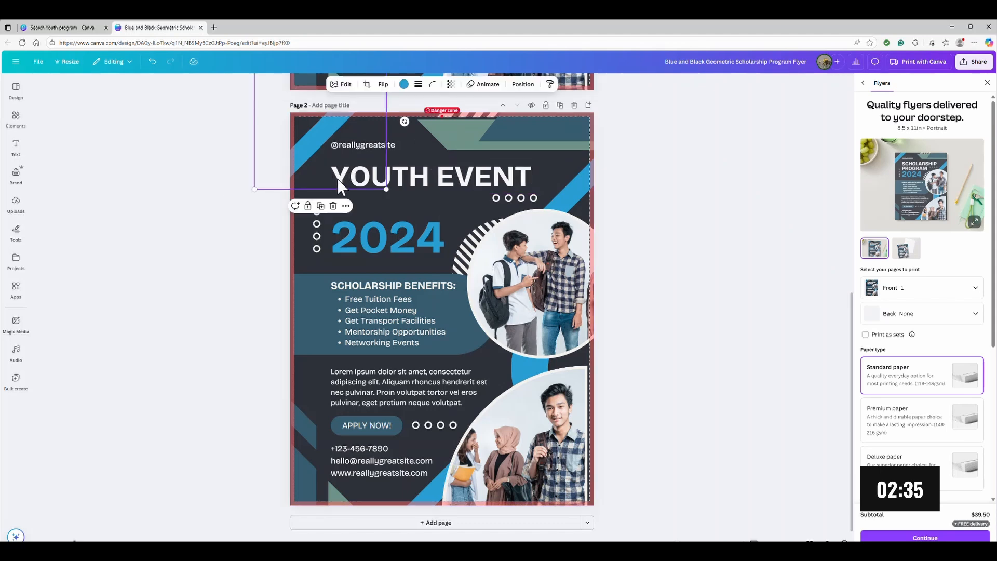
{"action": "left_click", "coordinate": [405, 182]}
{"action": "double_click", "coordinate": [402, 179]}
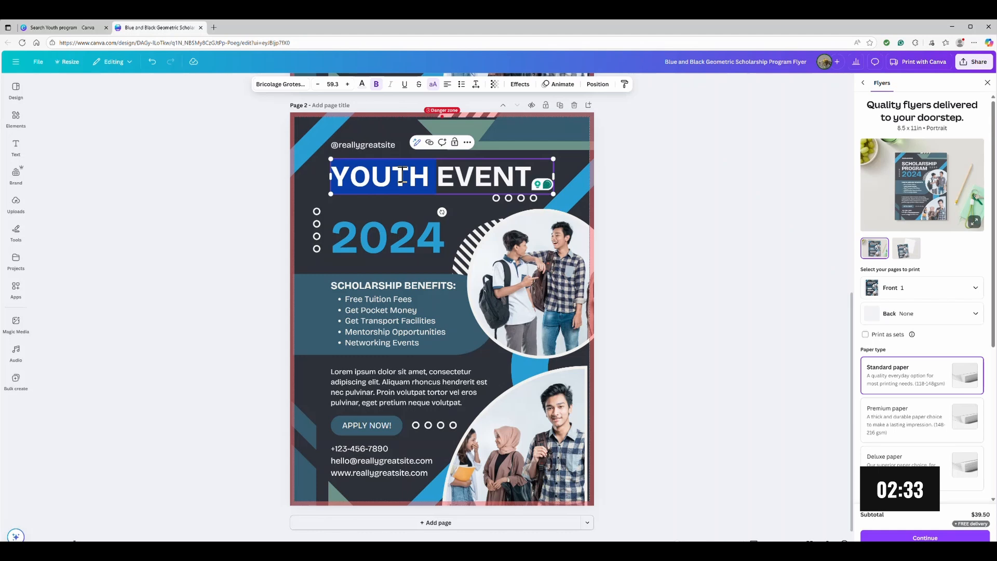
{"action": "left_click_drag", "start_coordinate": [531, 177], "coordinate": [348, 175]}
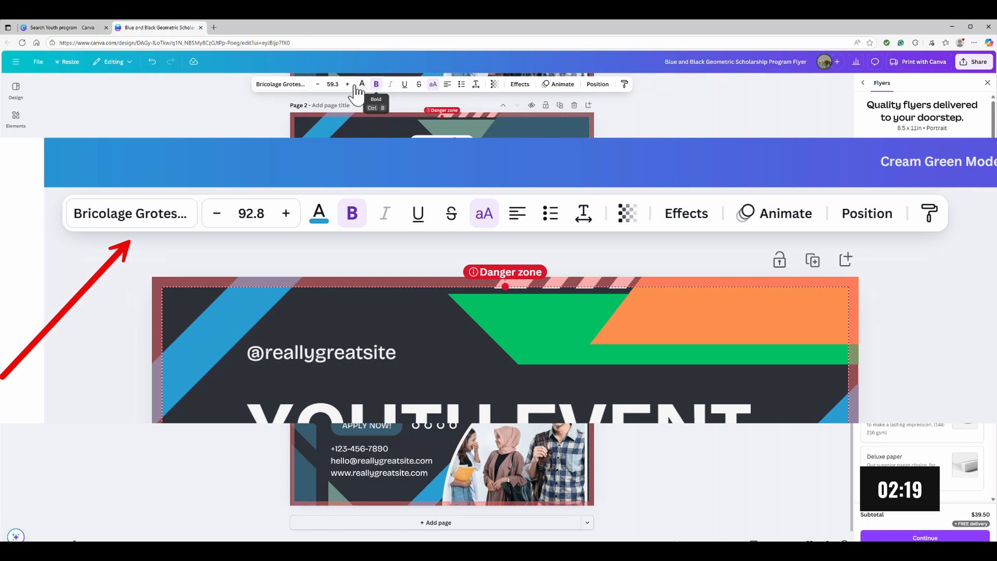
{"action": "left_click", "coordinate": [317, 85]}
{"action": "left_click", "coordinate": [317, 85]}
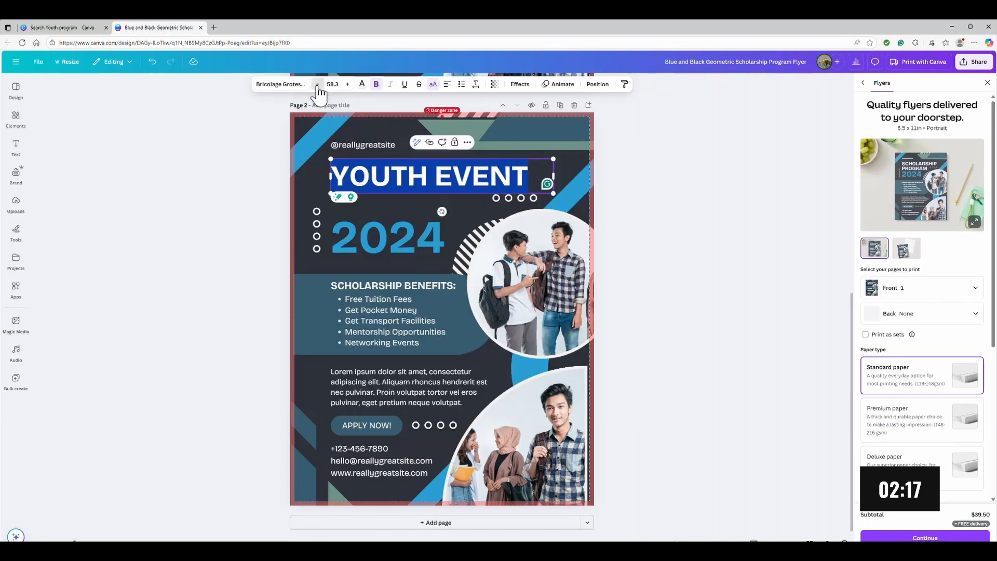
{"action": "left_click", "coordinate": [316, 85]}
{"action": "left_click", "coordinate": [317, 85]}
{"action": "left_click", "coordinate": [316, 85]}
{"action": "left_click", "coordinate": [317, 84]}
{"action": "left_click", "coordinate": [316, 85]}
{"action": "left_click", "coordinate": [317, 85]}
{"action": "left_click", "coordinate": [317, 85]}
{"action": "left_click", "coordinate": [317, 85]}
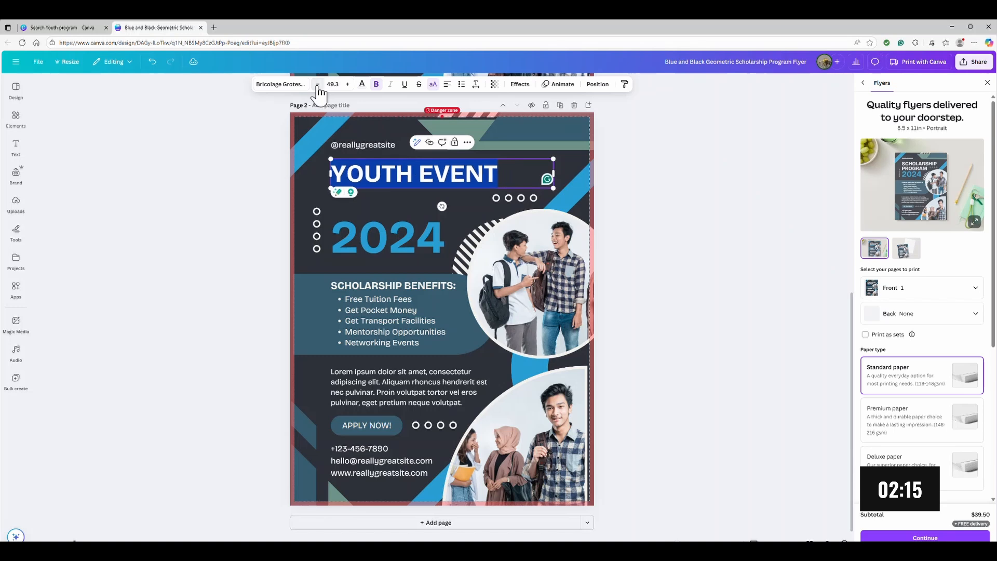
Step: Enlarge the "YOUTH EVENT" heading on page 2 to font size 64.3
{"action": "left_click", "coordinate": [349, 85]}
{"action": "left_click", "coordinate": [348, 85]}
{"action": "left_click", "coordinate": [349, 85]}
{"action": "left_click", "coordinate": [349, 86]}
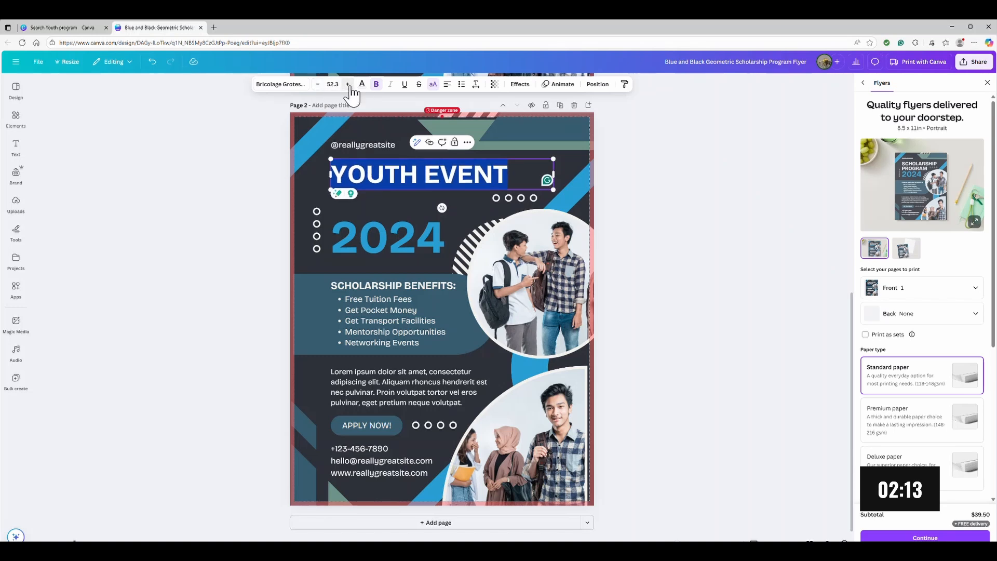
{"action": "left_click", "coordinate": [348, 86]}
{"action": "left_click", "coordinate": [348, 86]}
{"action": "left_click", "coordinate": [349, 86]}
{"action": "left_click", "coordinate": [349, 86]}
{"action": "left_click", "coordinate": [349, 86]}
{"action": "left_click", "coordinate": [348, 86]}
{"action": "left_click", "coordinate": [349, 86]}
{"action": "left_click", "coordinate": [349, 86]}
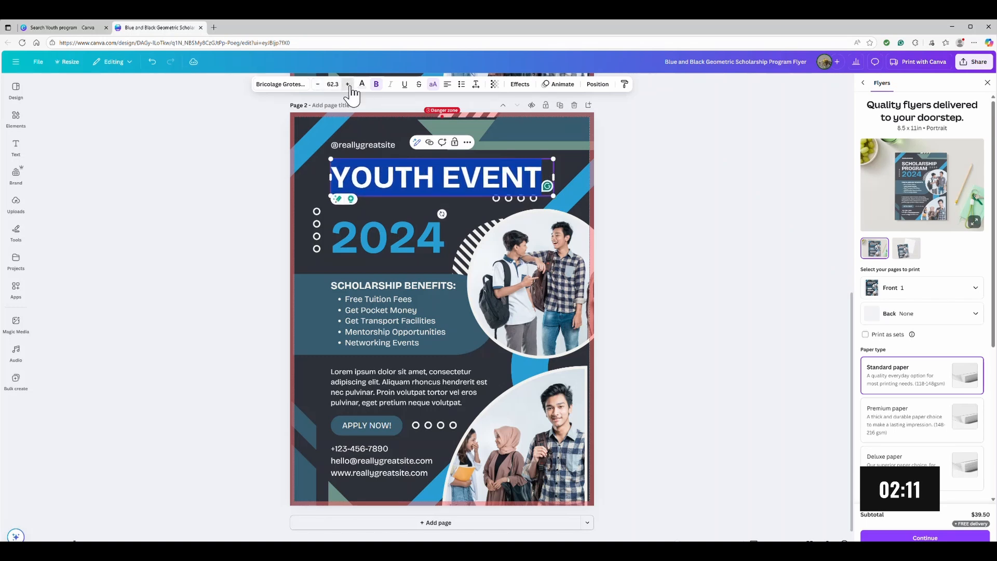
{"action": "left_click", "coordinate": [348, 86]}
{"action": "left_click", "coordinate": [349, 86]}
{"action": "left_click", "coordinate": [349, 86]}
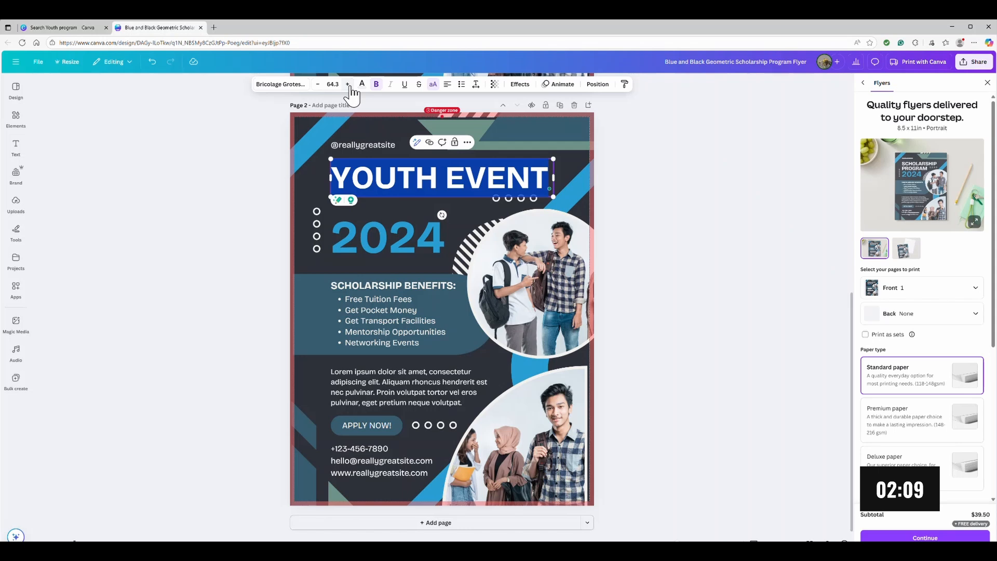
Step: Recolor the geometric shape above the page 2 heading, making its gray-green part bright green and its dark blue part orange
{"action": "left_click", "coordinate": [573, 134]}
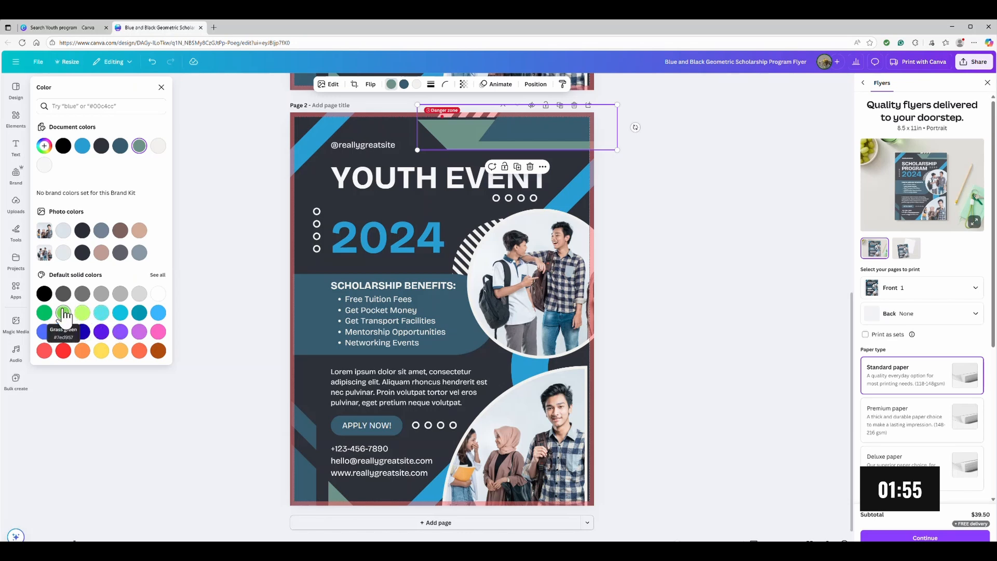
{"action": "left_click", "coordinate": [44, 313]}
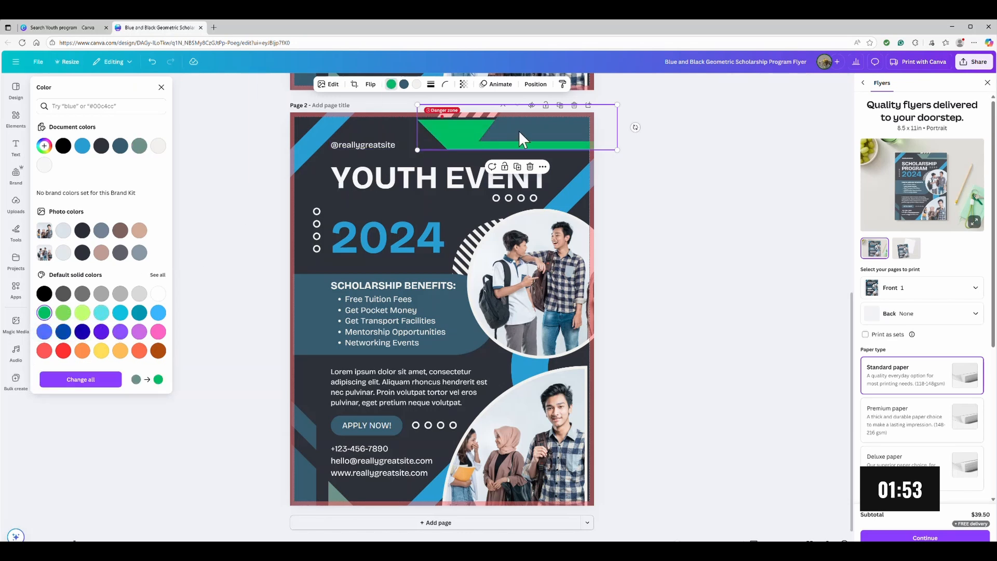
{"action": "left_click", "coordinate": [404, 85]}
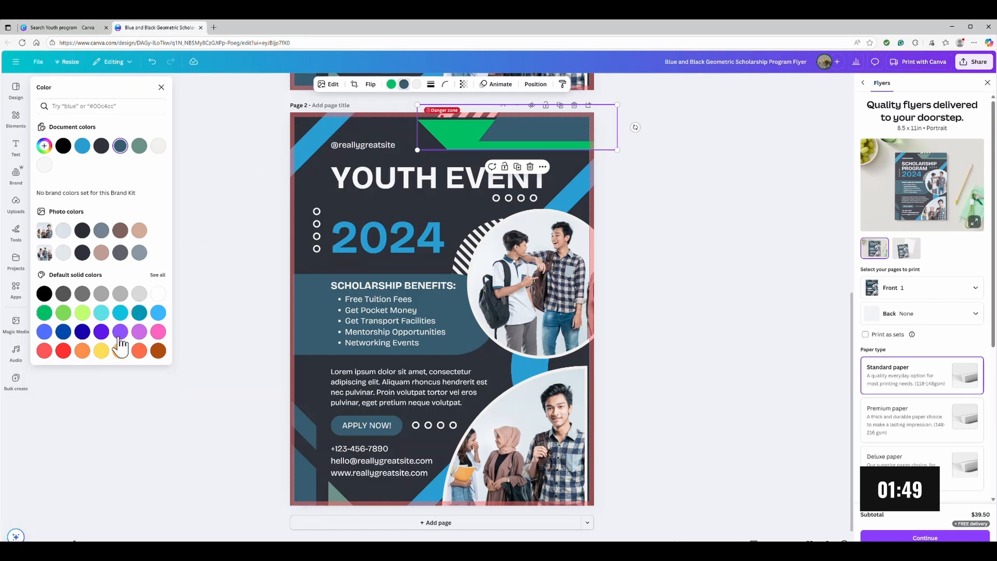
{"action": "left_click", "coordinate": [82, 351]}
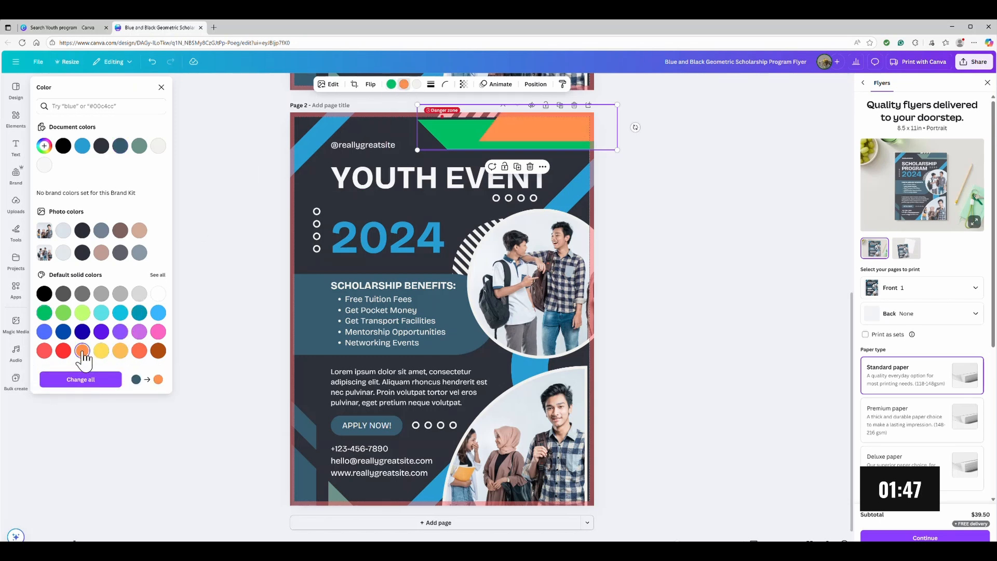
{"action": "left_click", "coordinate": [259, 215]}
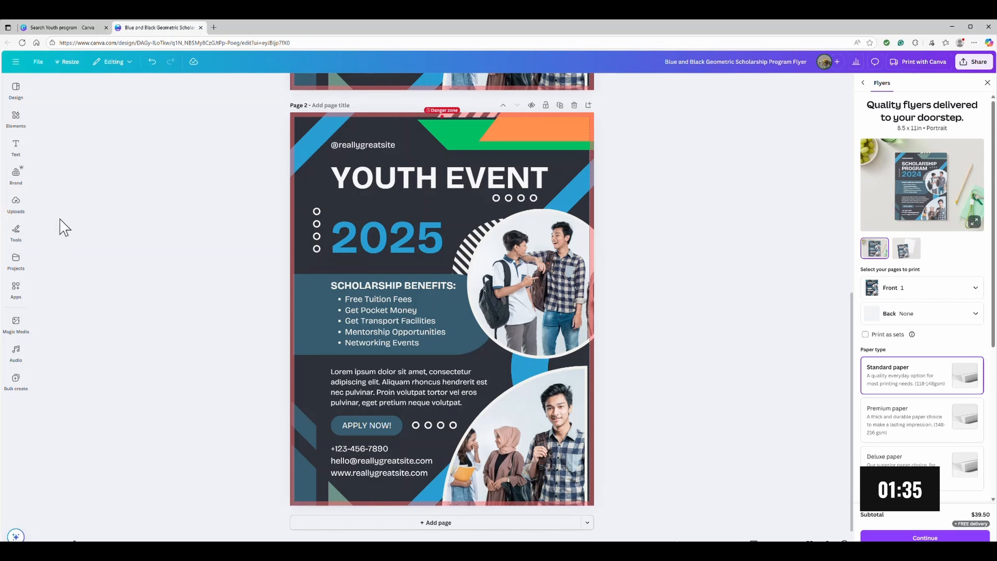
Step: Replace the circular photo on page 2 with the uploaded photo of two people in NAACP shirts
{"action": "left_click", "coordinate": [17, 205]}
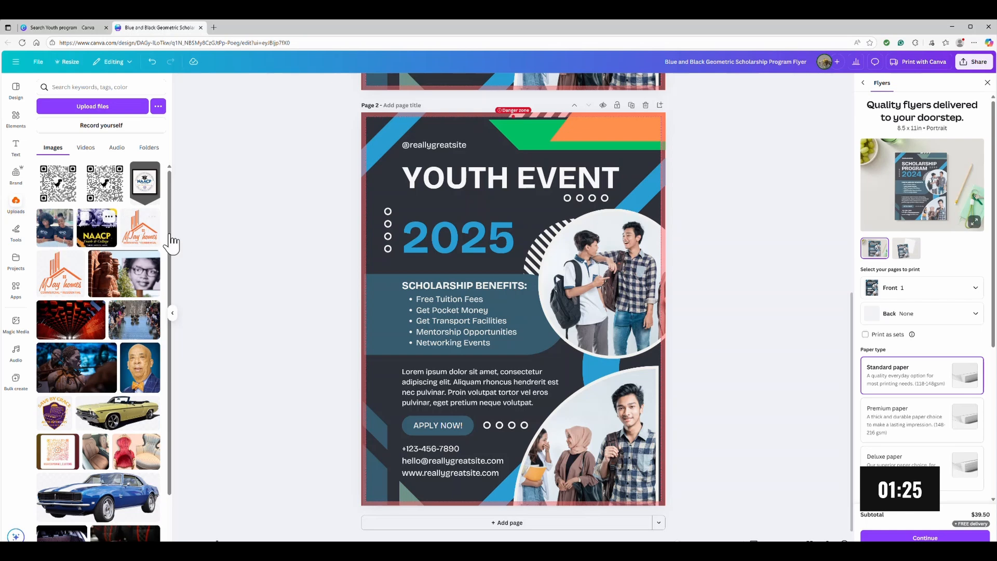
{"action": "left_click", "coordinate": [613, 270]}
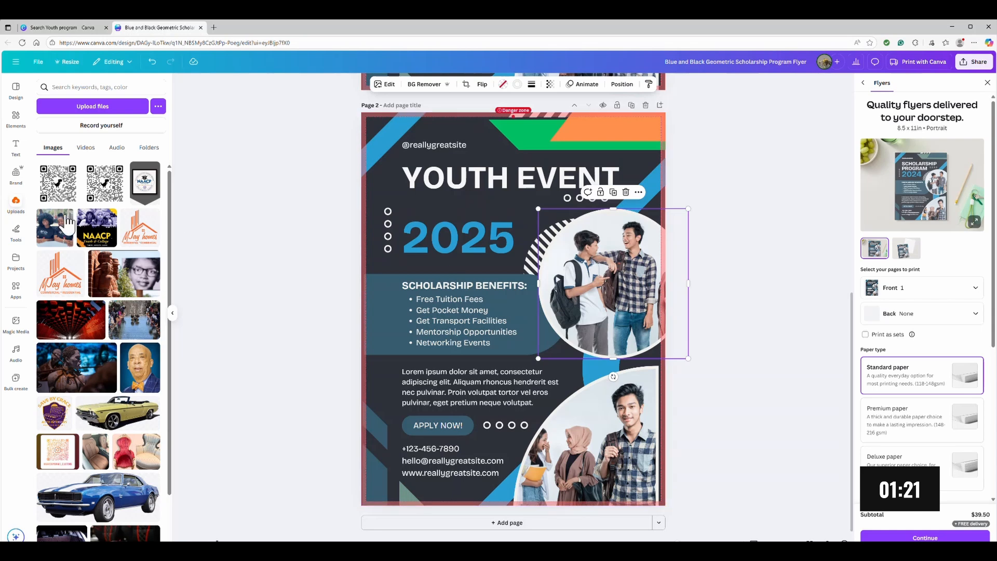
{"action": "left_click_drag", "start_coordinate": [54, 234], "coordinate": [602, 228]}
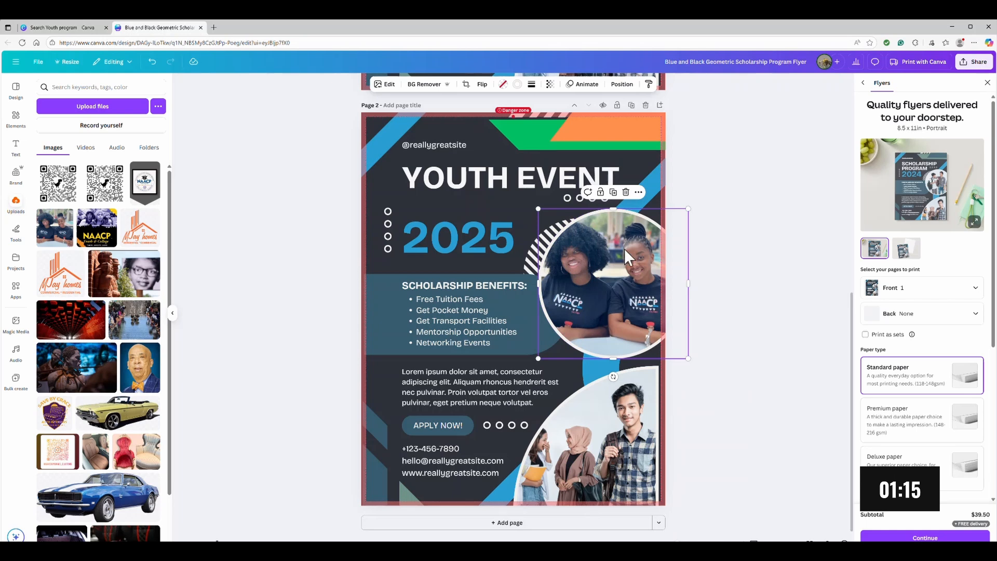
Step: Replace the photo of three students in the curved frame on page 2 with the uploaded NAACP Youth & College image
{"action": "left_click", "coordinate": [813, 246]}
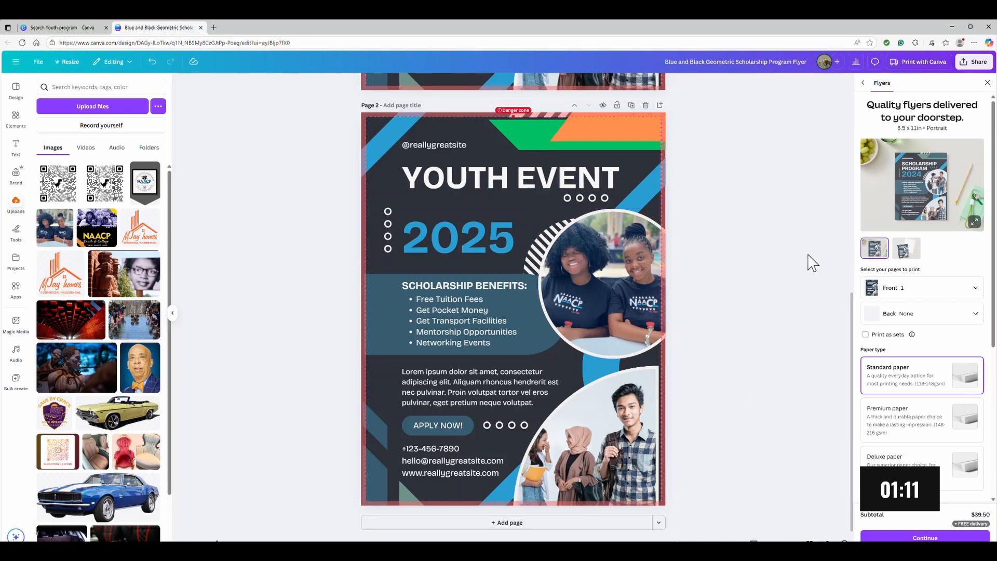
{"action": "left_click", "coordinate": [606, 435]}
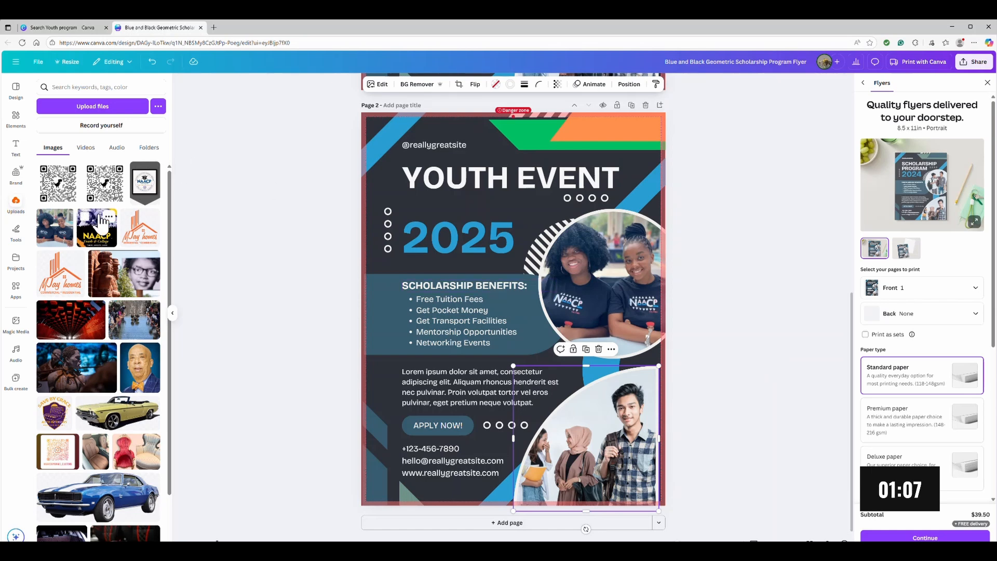
{"action": "left_click_drag", "start_coordinate": [100, 221], "coordinate": [600, 400]}
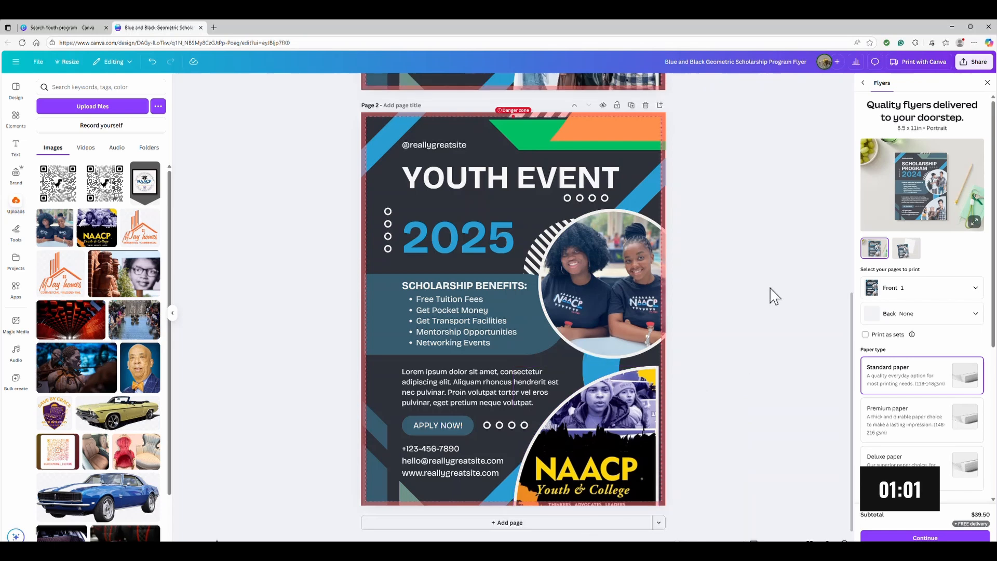
{"action": "left_click", "coordinate": [437, 287]}
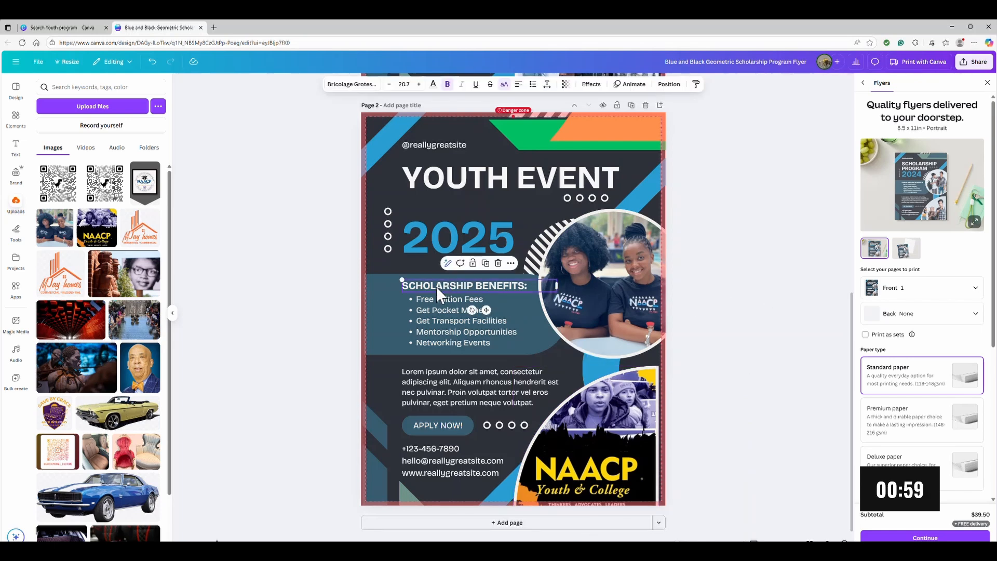
{"action": "left_click", "coordinate": [438, 298]}
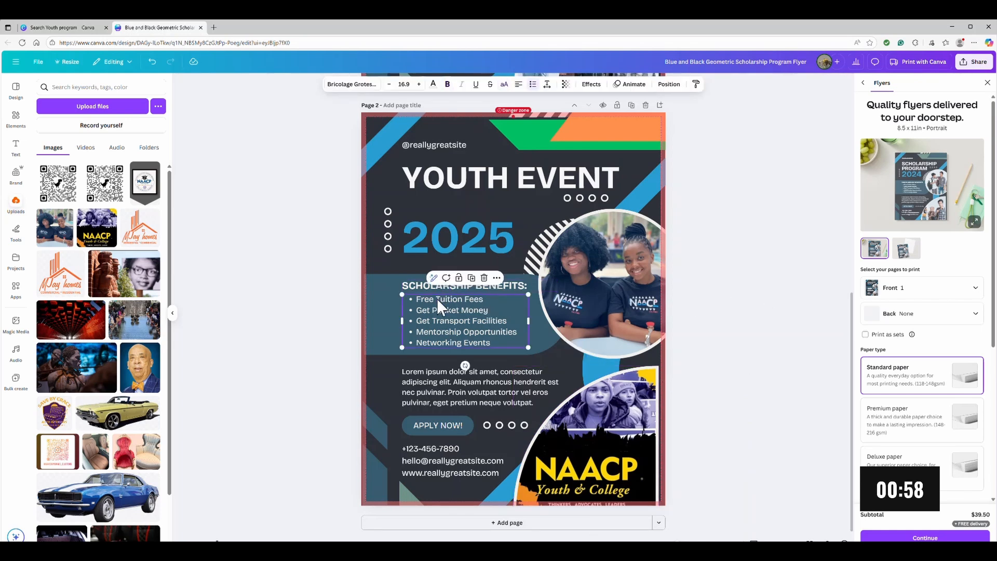
{"action": "left_click", "coordinate": [436, 370]}
{"action": "left_click", "coordinate": [436, 370]}
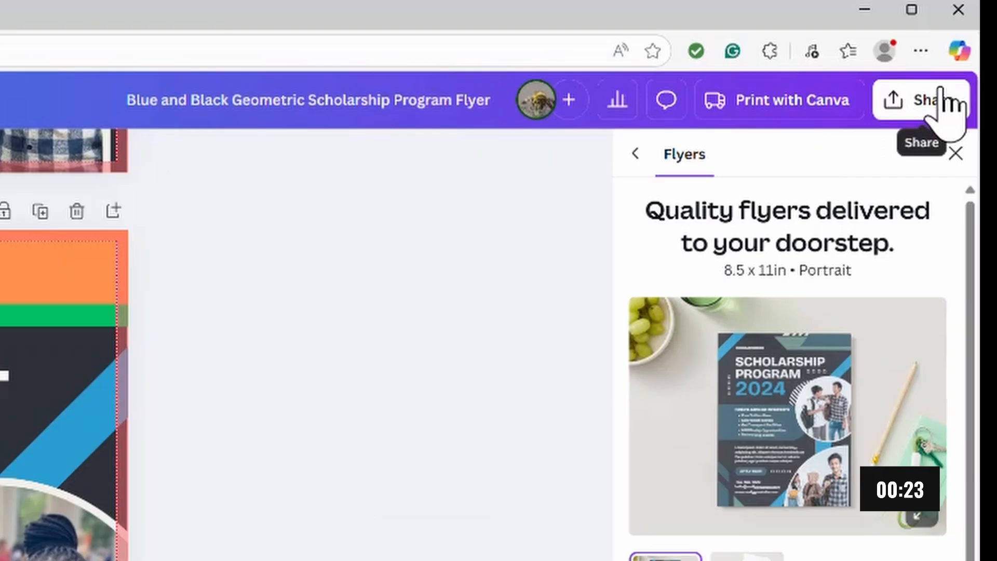
Step: Download pages 1–2 of the flyer as PNG at size 1
{"action": "left_click", "coordinate": [934, 96]}
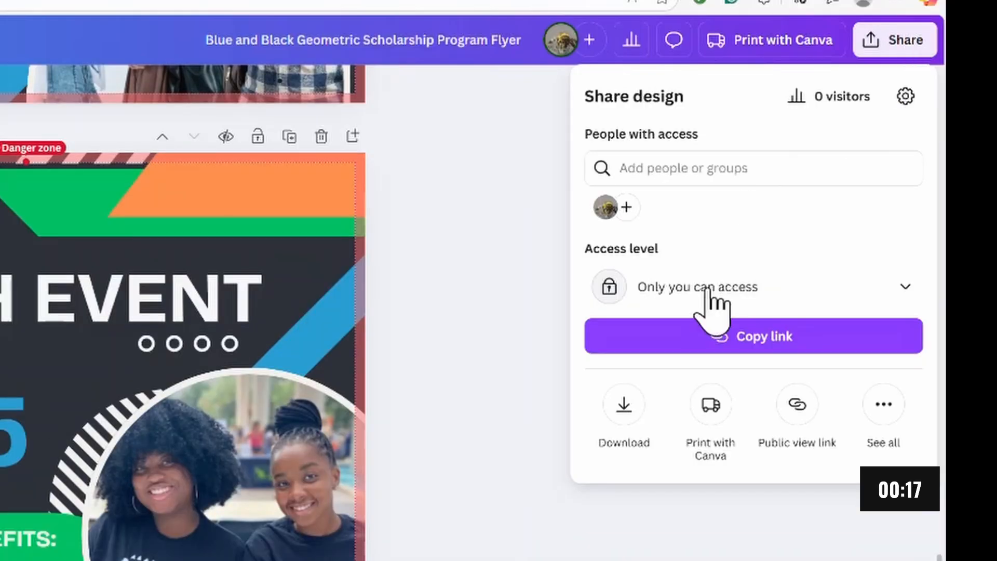
{"action": "left_click", "coordinate": [626, 418]}
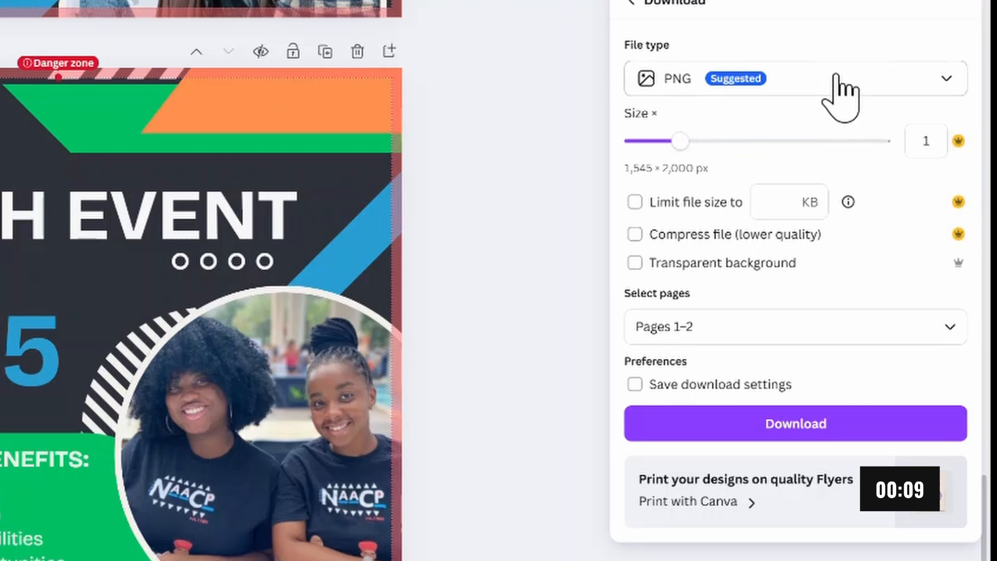
{"action": "left_click", "coordinate": [954, 83]}
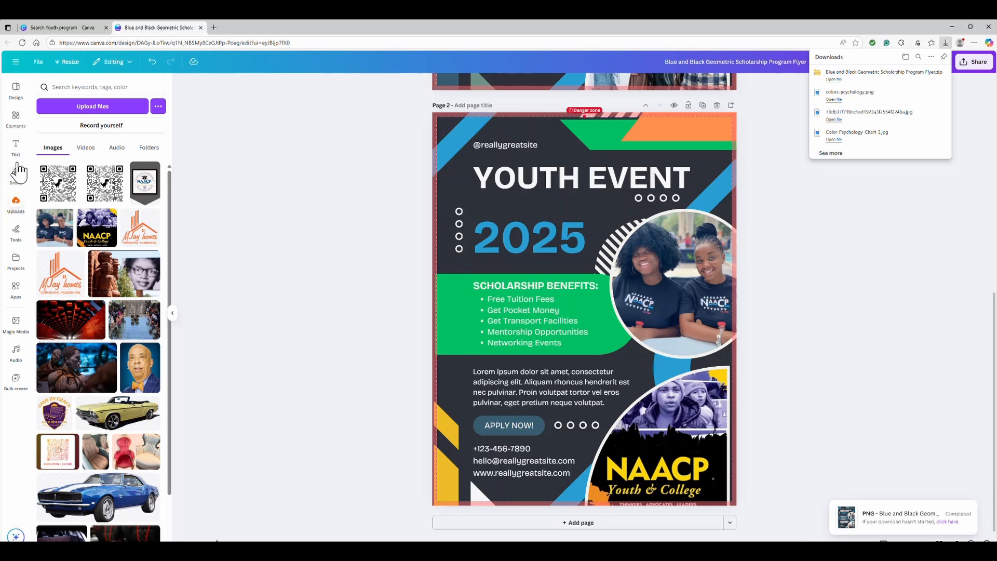
Step: Browse the available default text styles and font combinations for the flyer
{"action": "left_click", "coordinate": [19, 151]}
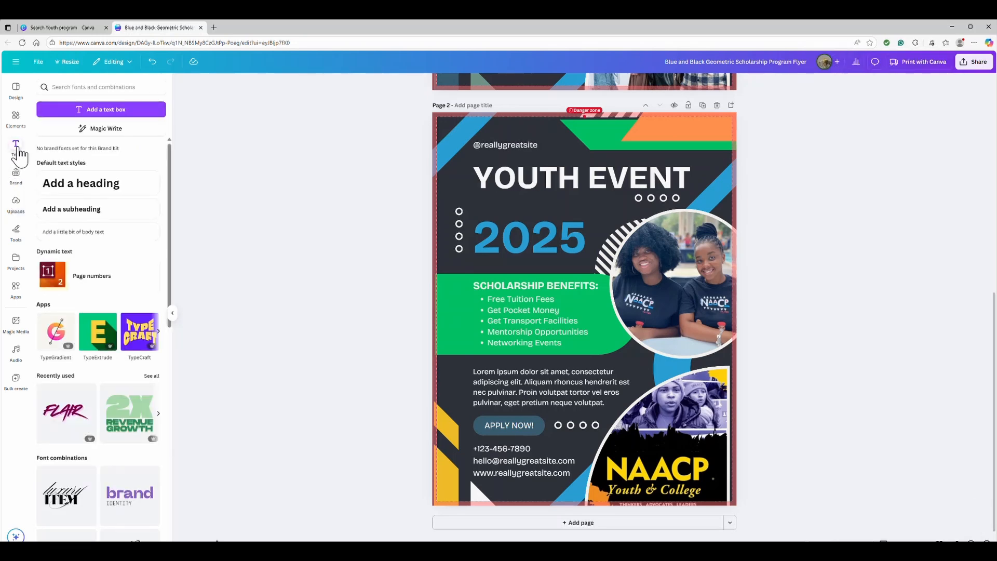